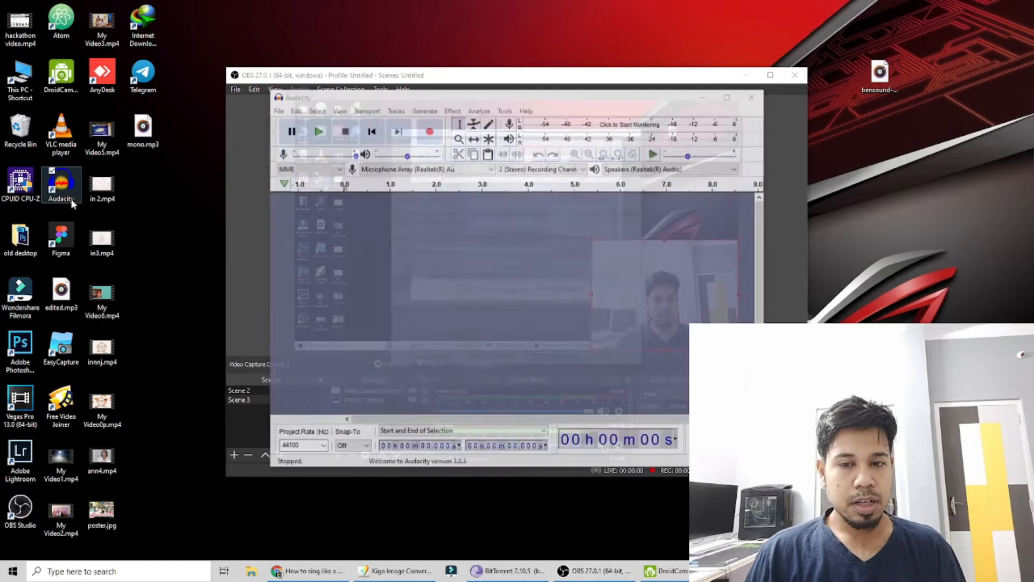
Maximize the audio editor and enable recording on a new track in the recording preferences
{"action": "left_click", "coordinate": [614, 360]}
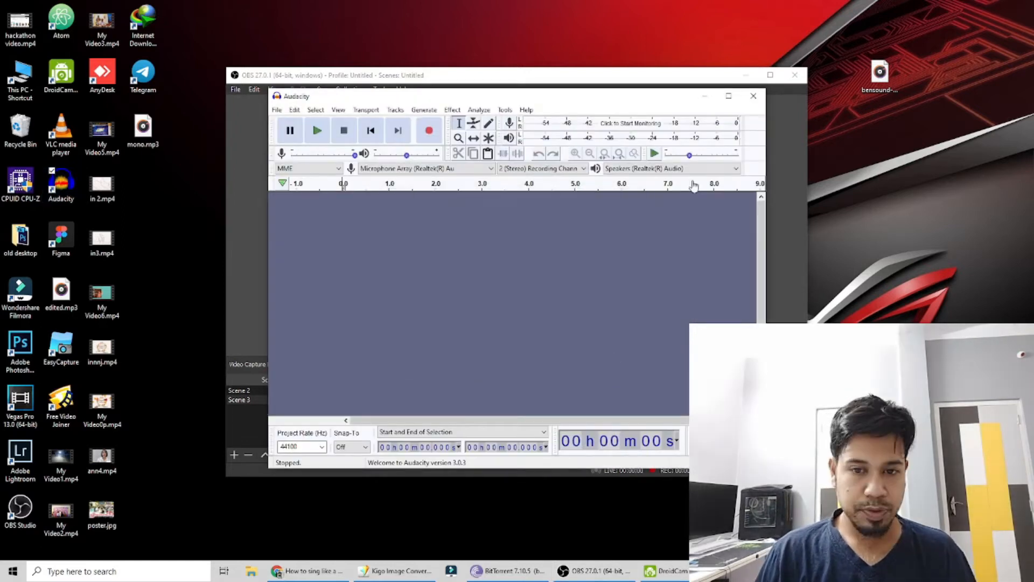
{"action": "left_click", "coordinate": [728, 96]}
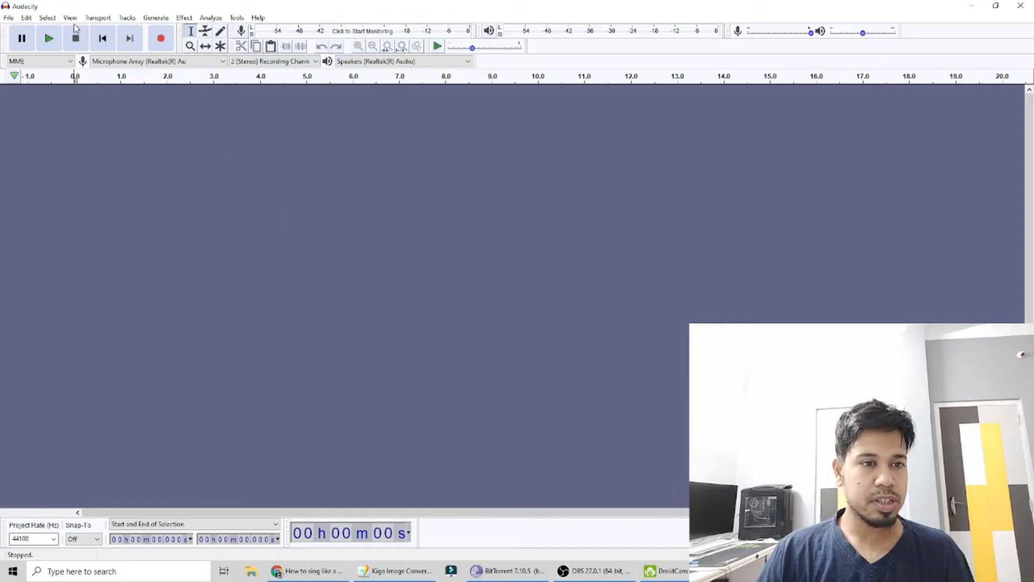
{"action": "left_click", "coordinate": [25, 20]}
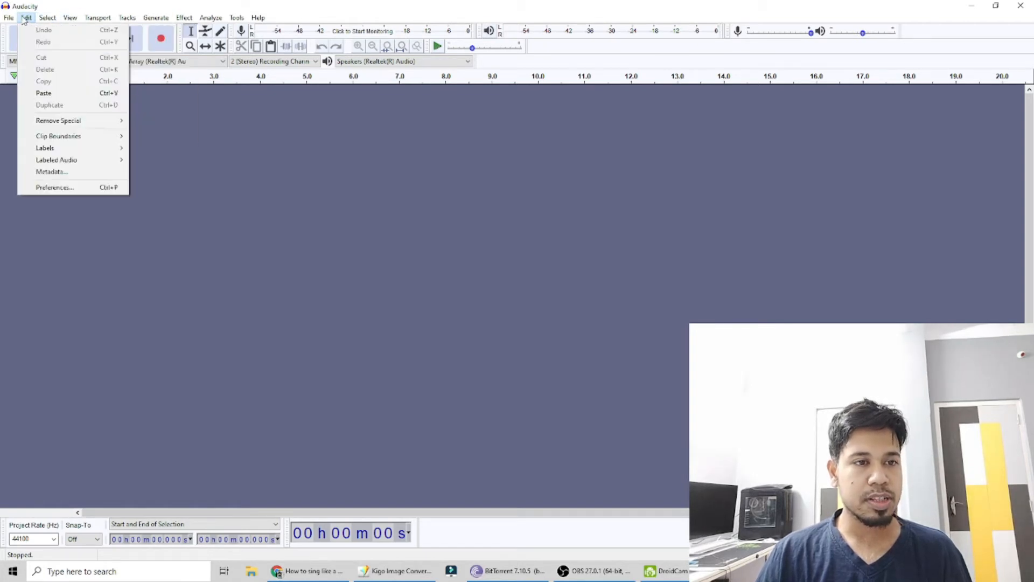
{"action": "left_click", "coordinate": [67, 186]}
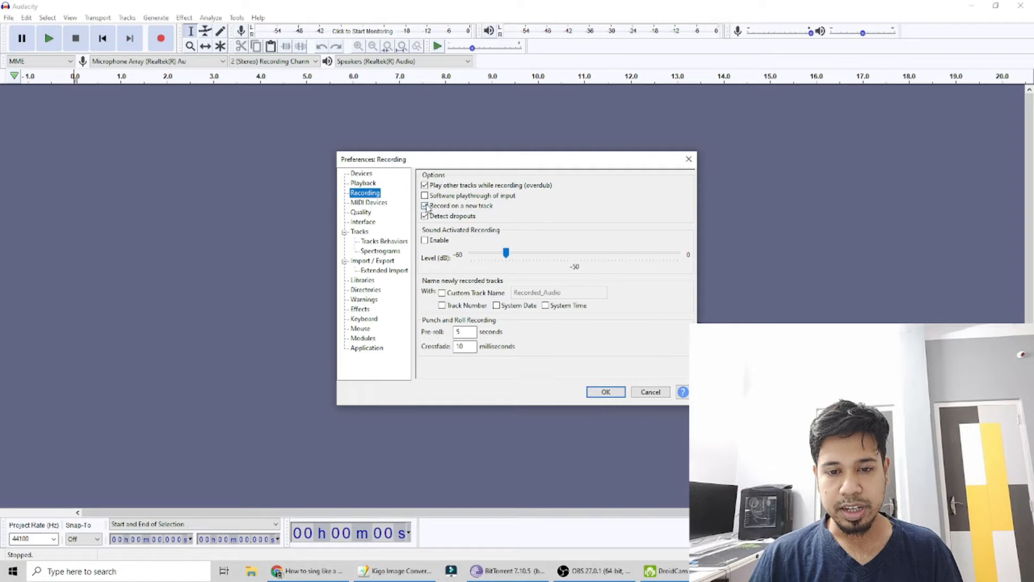
{"action": "left_click", "coordinate": [435, 208]}
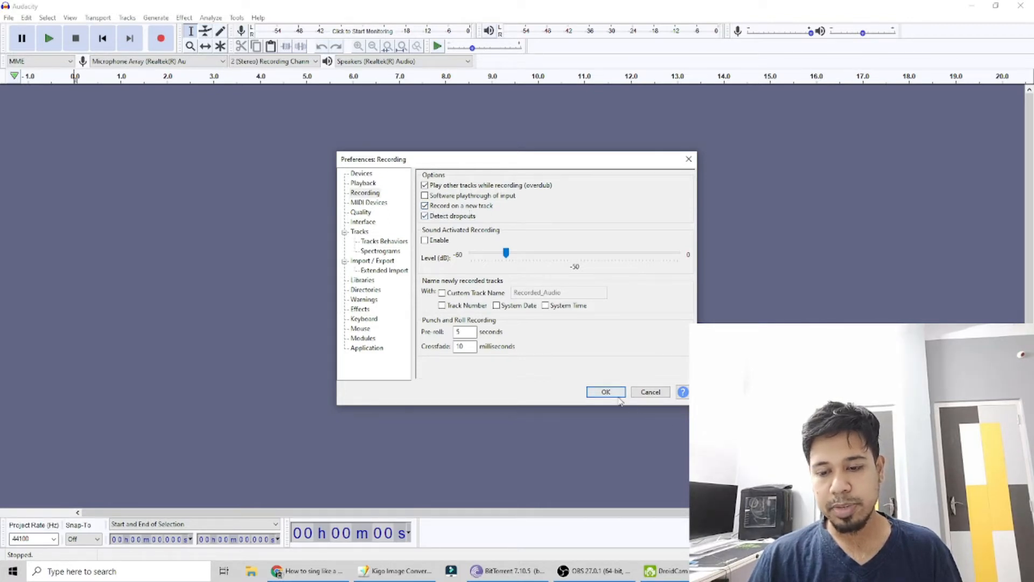
{"action": "left_click", "coordinate": [616, 393]}
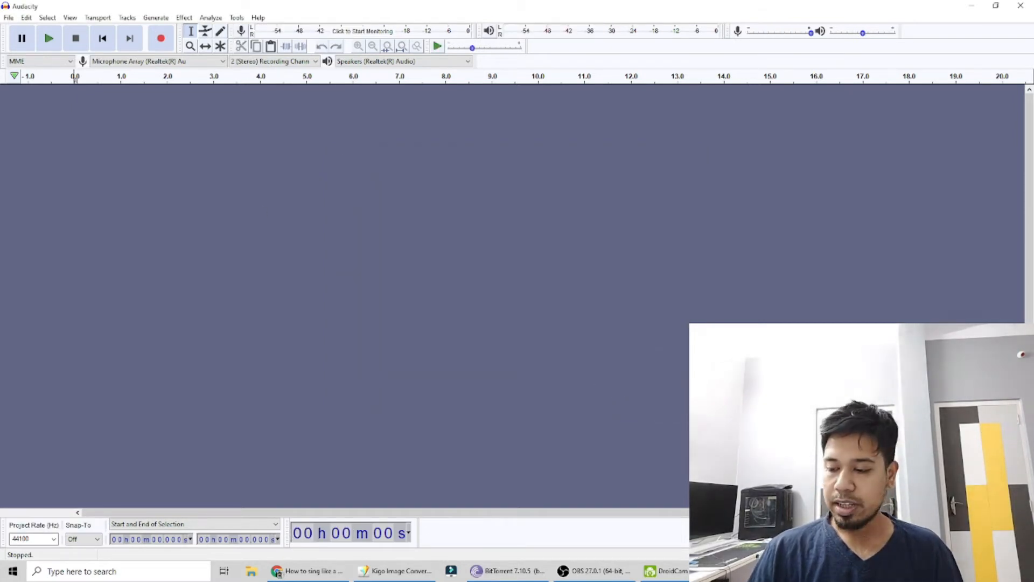
Import the bensound-epic audio file from the desktop and briefly preview its beginning
{"action": "key", "text": "super+d"}
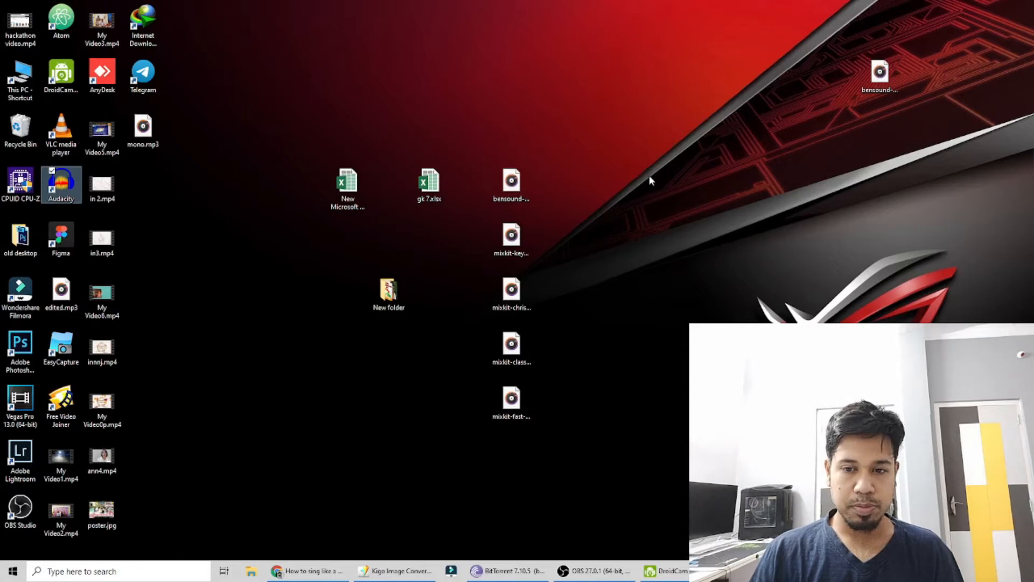
{"action": "left_click_drag", "start_coordinate": [861, 105], "coordinate": [216, 229]}
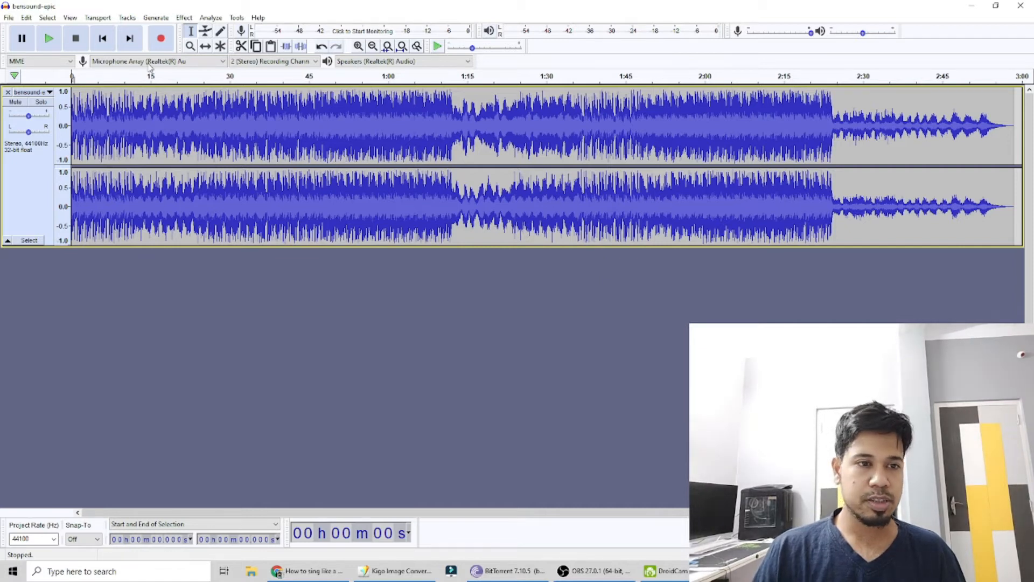
{"action": "left_click", "coordinate": [50, 45]}
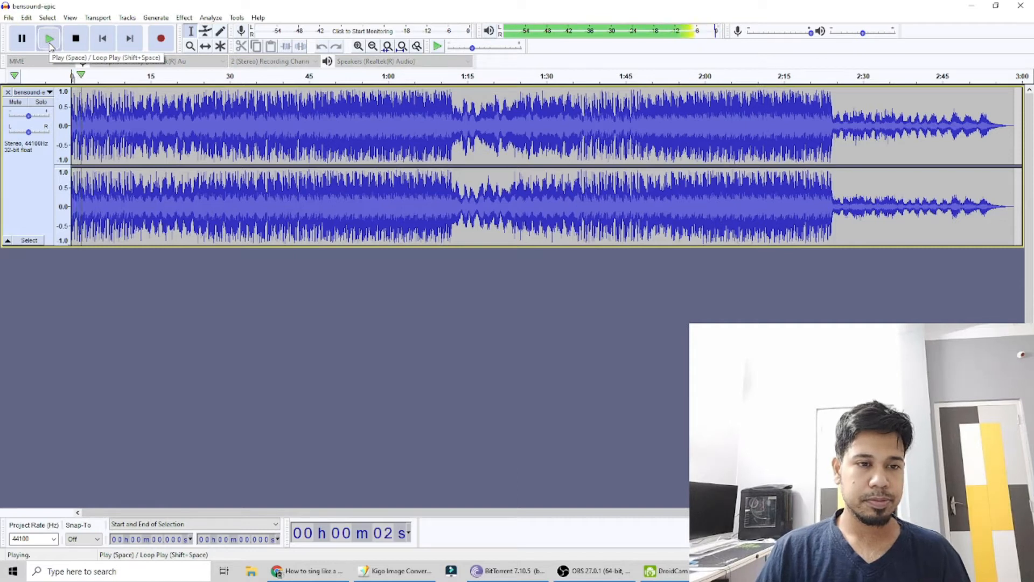
{"action": "left_click", "coordinate": [75, 79]}
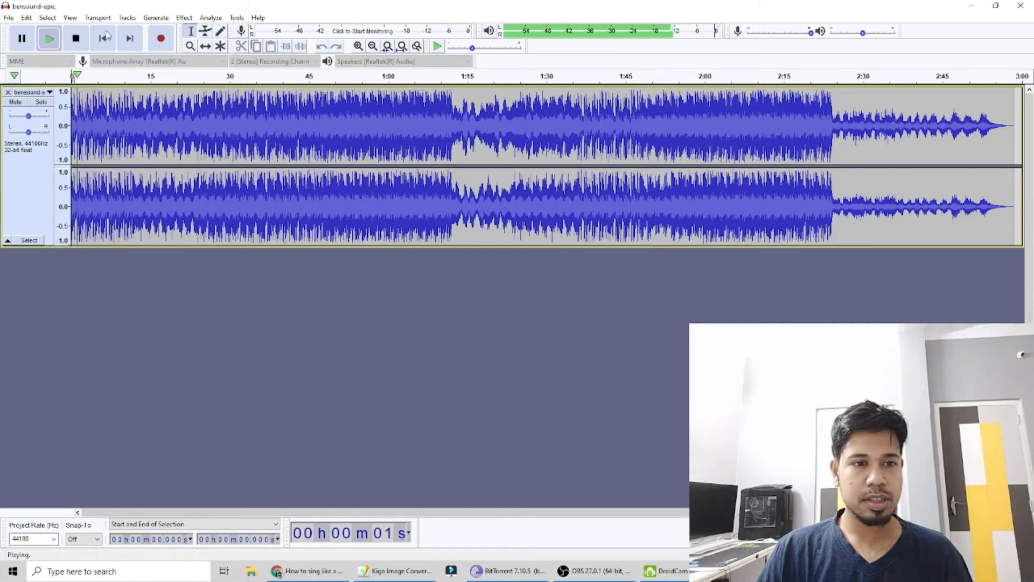
{"action": "left_click", "coordinate": [85, 41]}
Place the cursor at about 2:25.7 in the music track and preview the quieter ending
{"action": "left_click", "coordinate": [839, 146]}
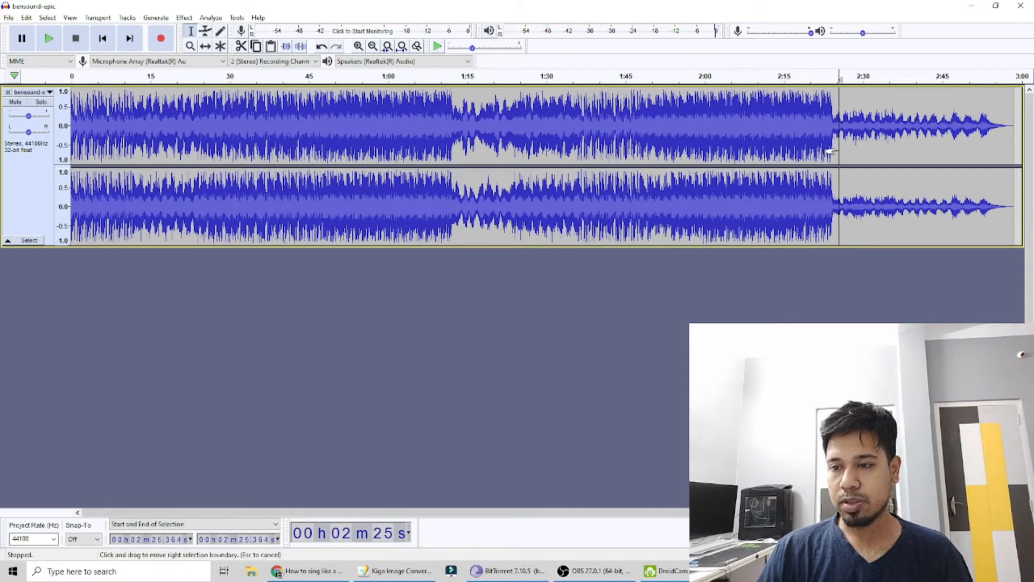
{"action": "left_click_drag", "start_coordinate": [830, 152], "coordinate": [829, 151]}
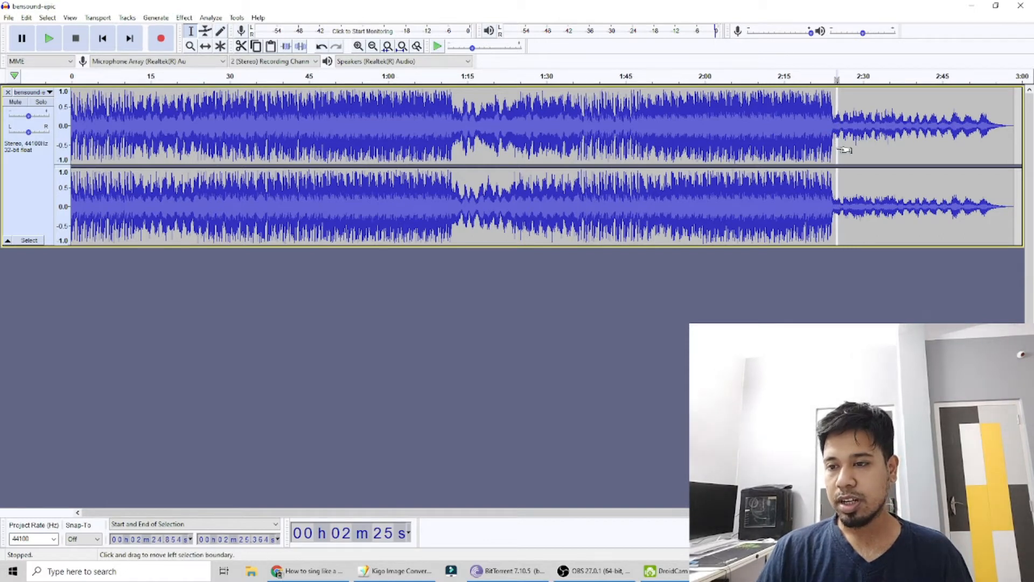
{"action": "left_click", "coordinate": [841, 149]}
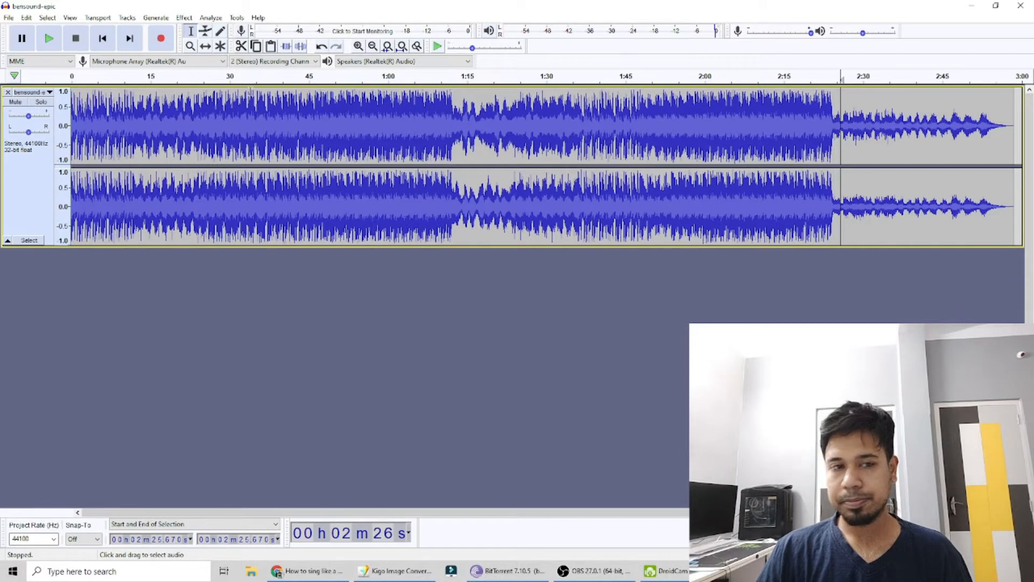
{"action": "left_click", "coordinate": [59, 43]}
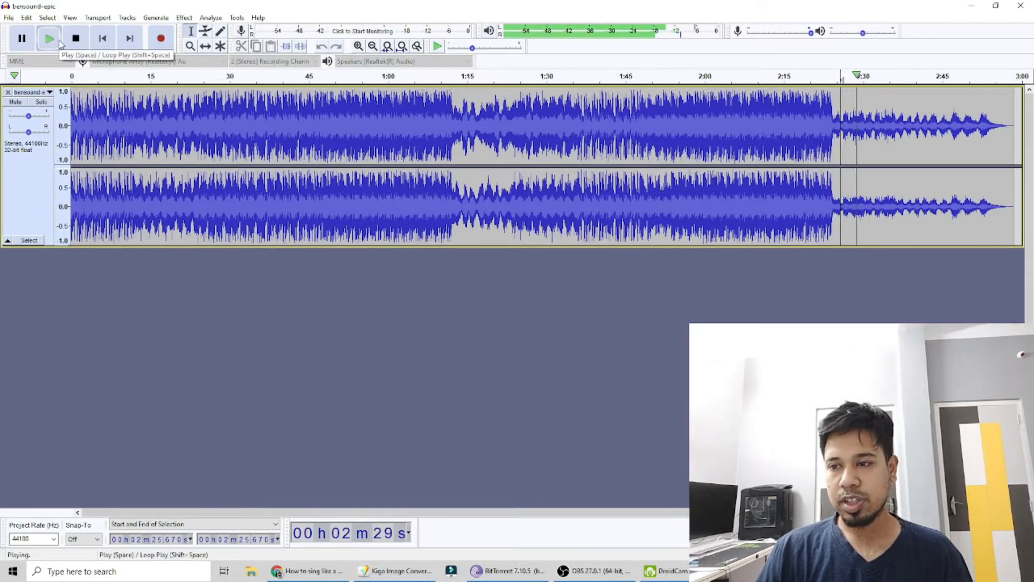
{"action": "left_click", "coordinate": [77, 42]}
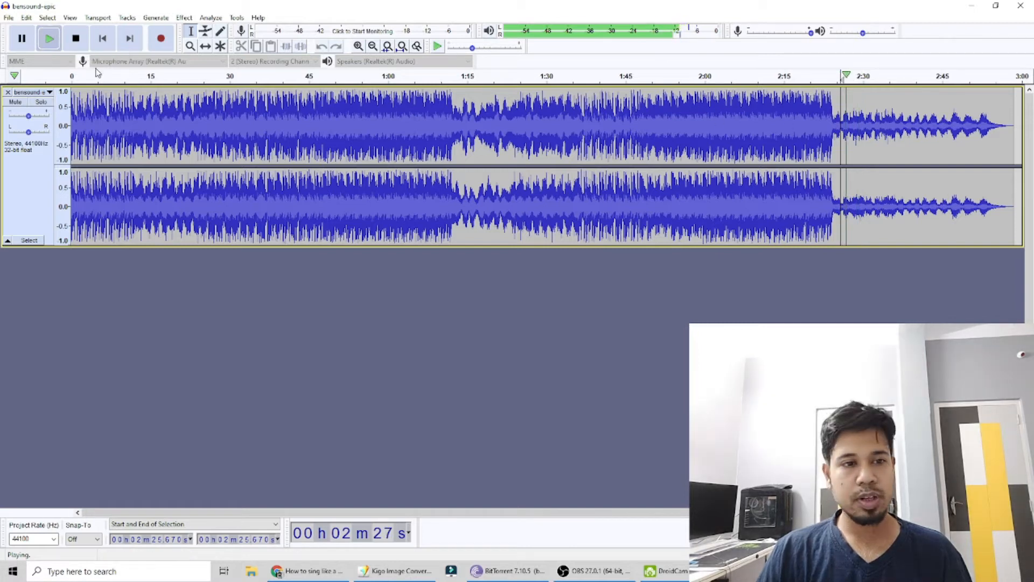
{"action": "left_click", "coordinate": [78, 44]}
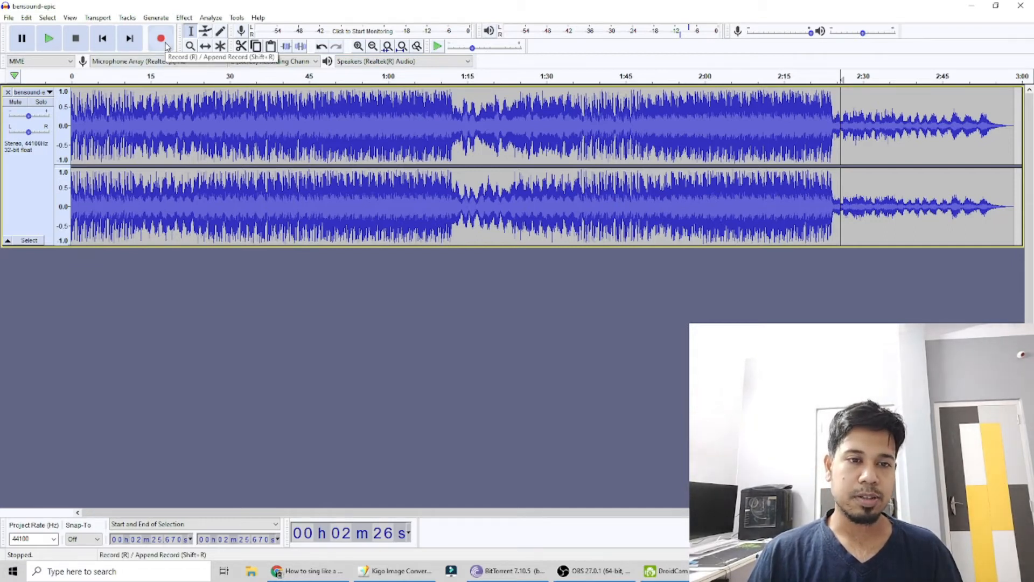
Try recording microphone audio on a new track from about 2:29 while the music plays
{"action": "left_click", "coordinate": [834, 111]}
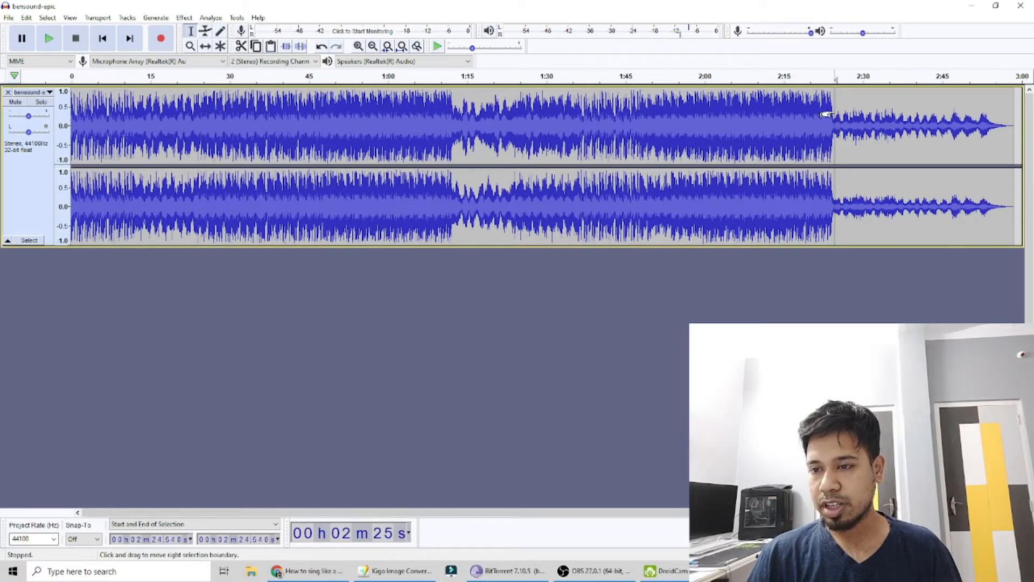
{"action": "left_click", "coordinate": [860, 109]}
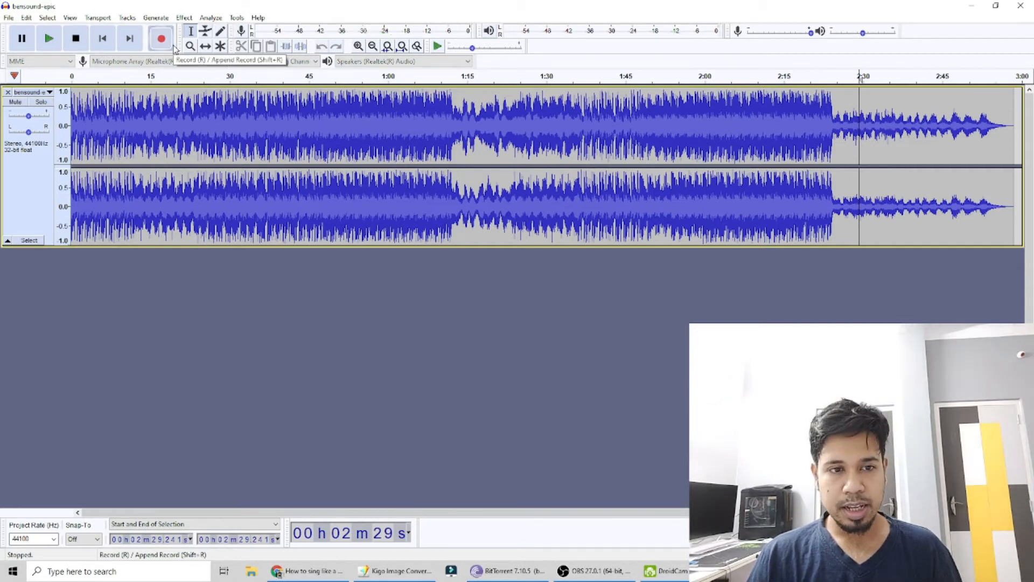
{"action": "left_click", "coordinate": [174, 47]}
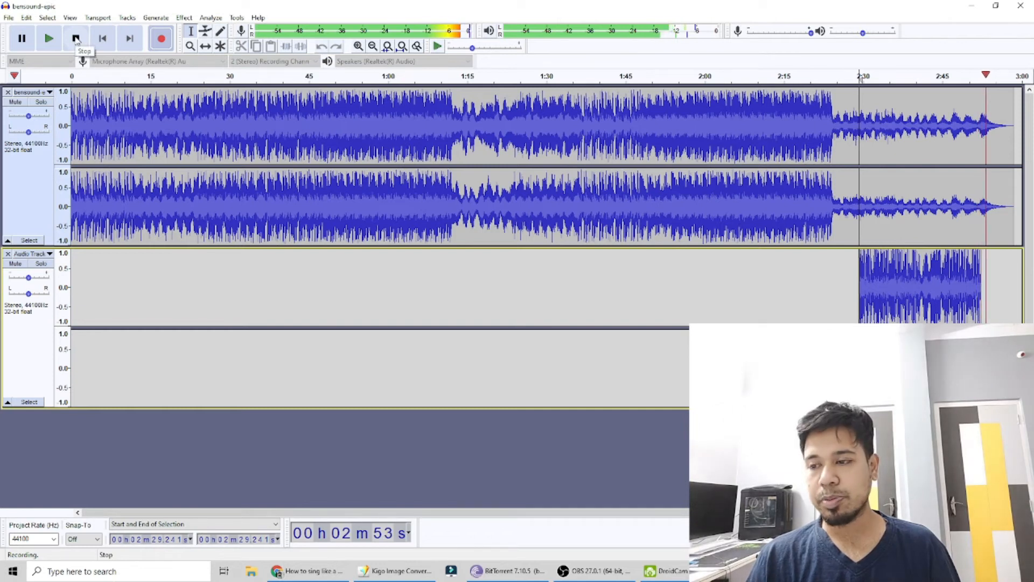
{"action": "left_click", "coordinate": [76, 38]}
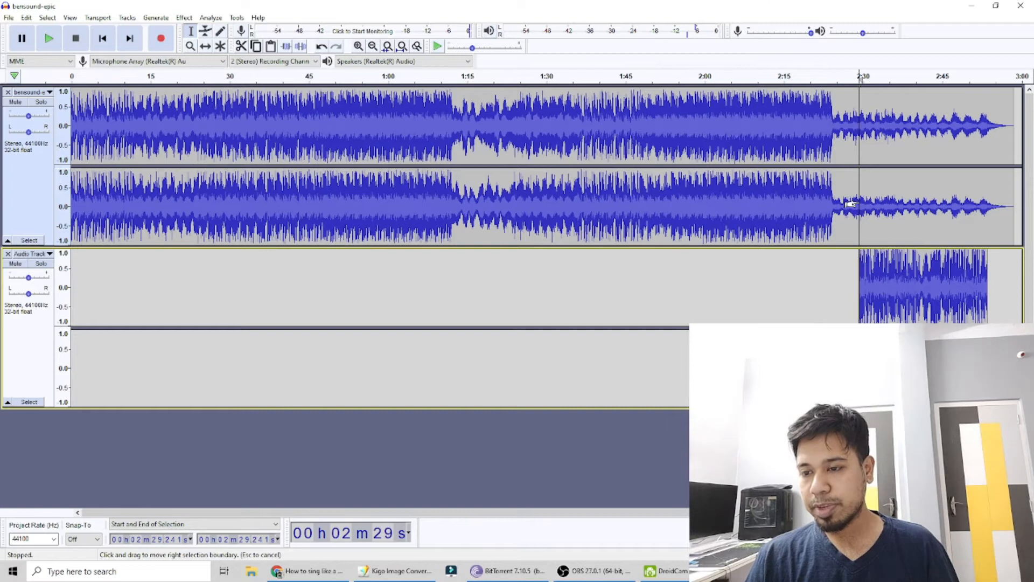
Play back the music together with the recorded audio from about 2:28.4
{"action": "left_click_drag", "start_coordinate": [857, 204], "coordinate": [854, 203]}
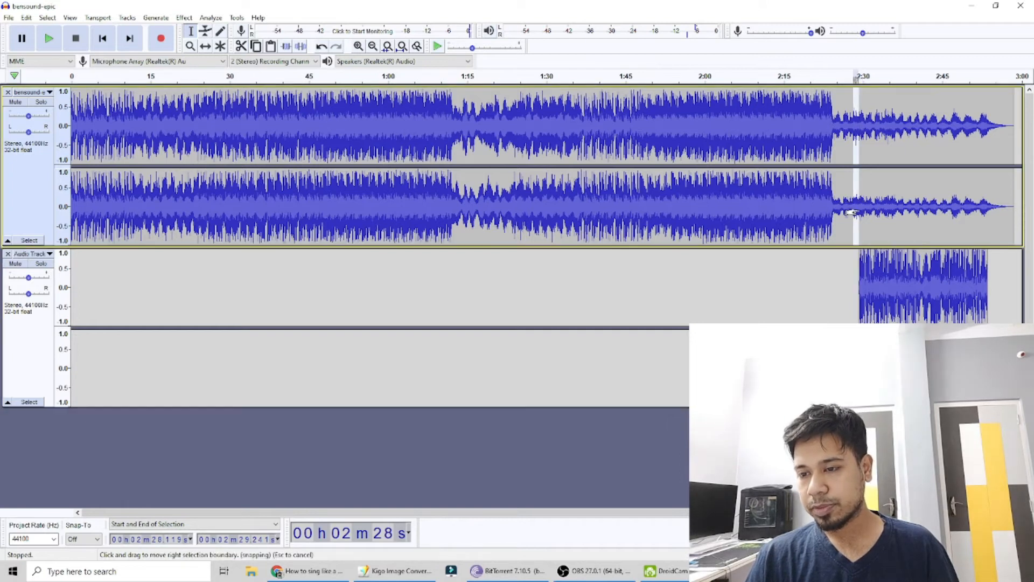
{"action": "left_click", "coordinate": [862, 211]}
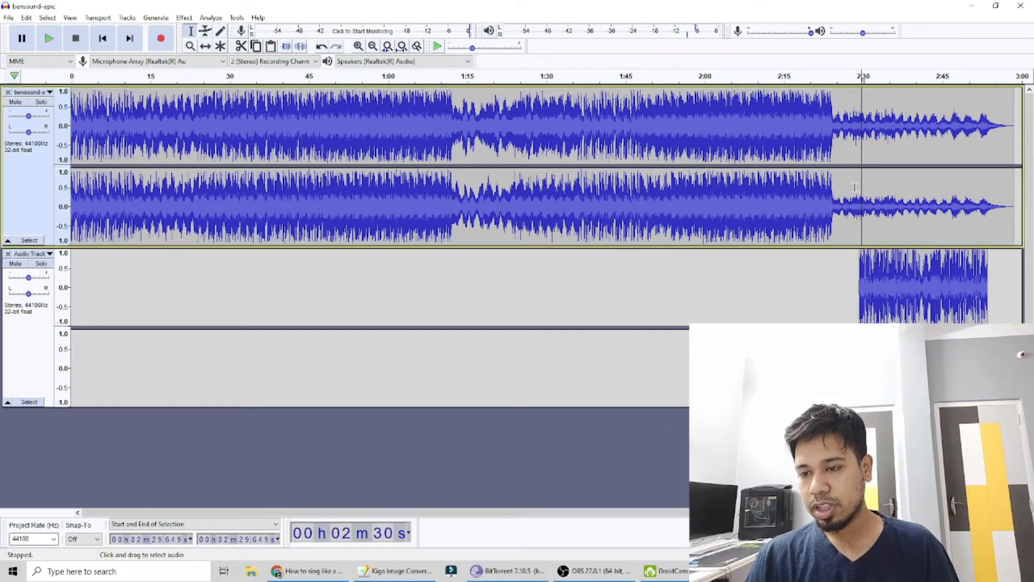
{"action": "left_click", "coordinate": [855, 191]}
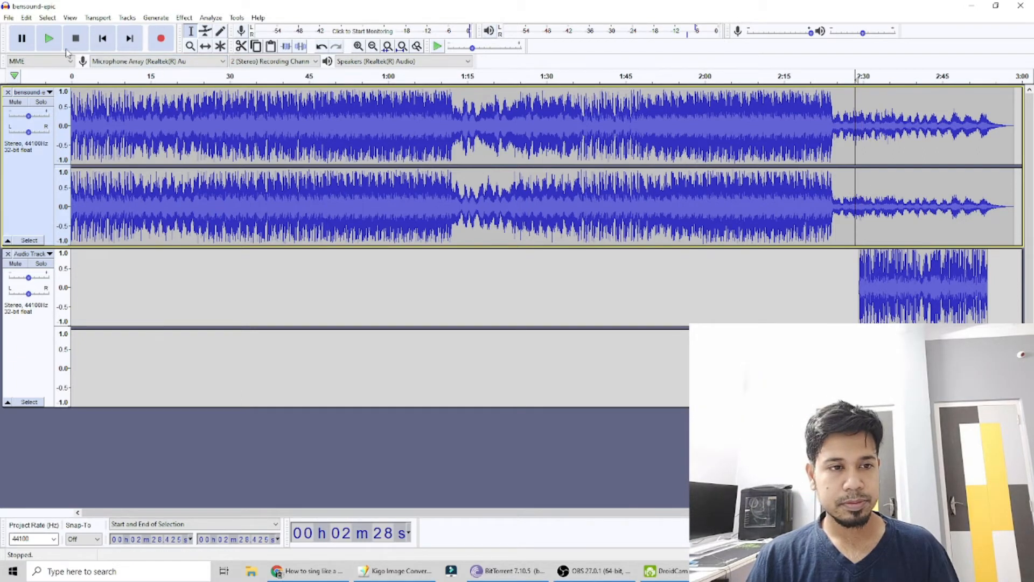
{"action": "key", "text": "space"}
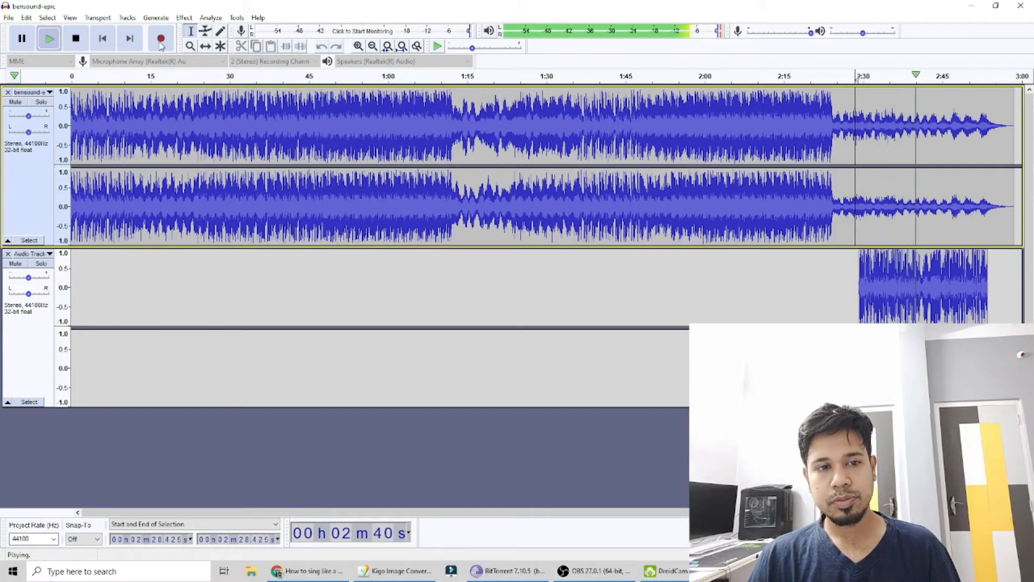
{"action": "left_click", "coordinate": [75, 38]}
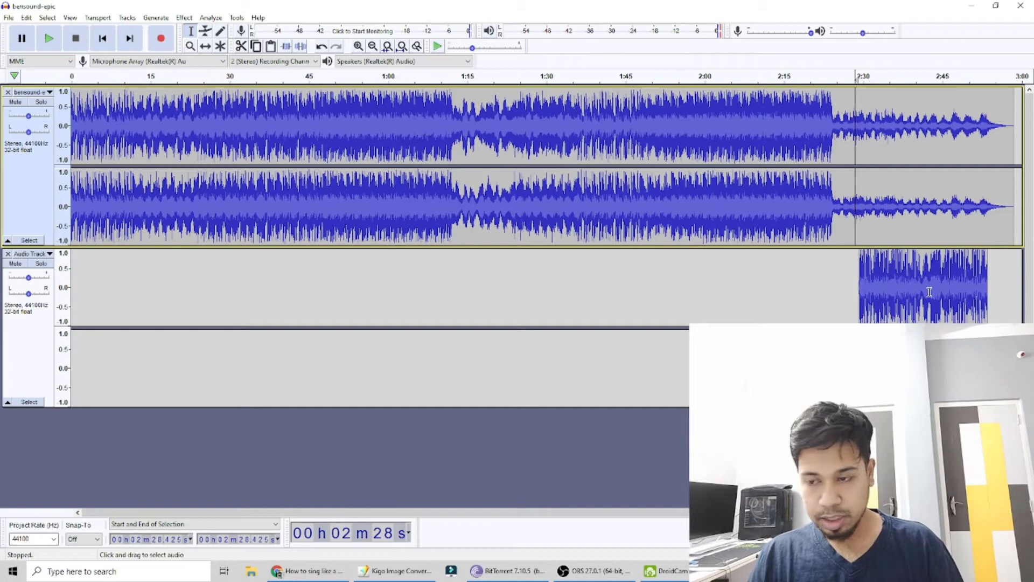
Undo the microphone recording to remove its track below the music
{"action": "key", "text": "ctrl"}
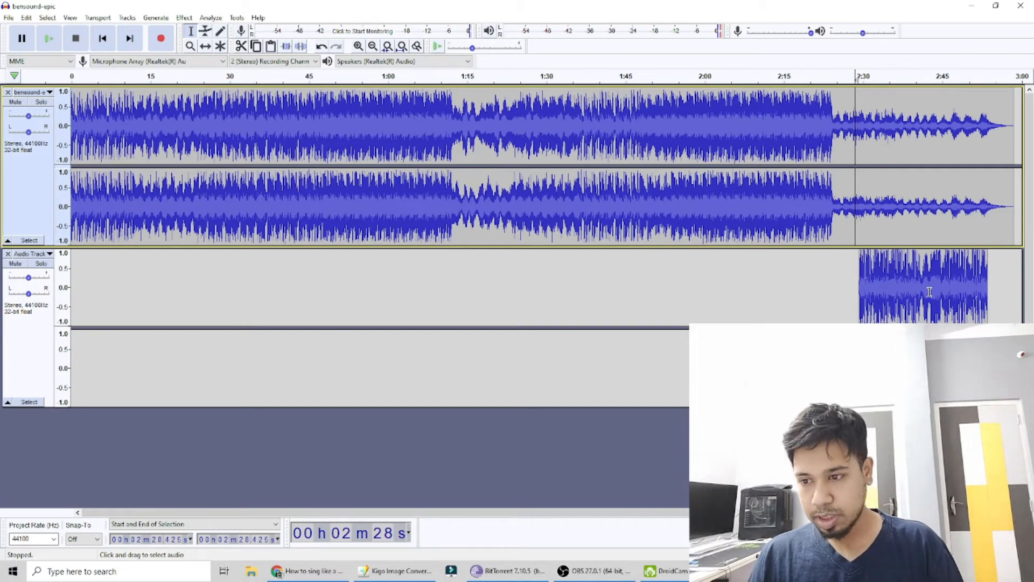
{"action": "key", "text": "ctrl+z"}
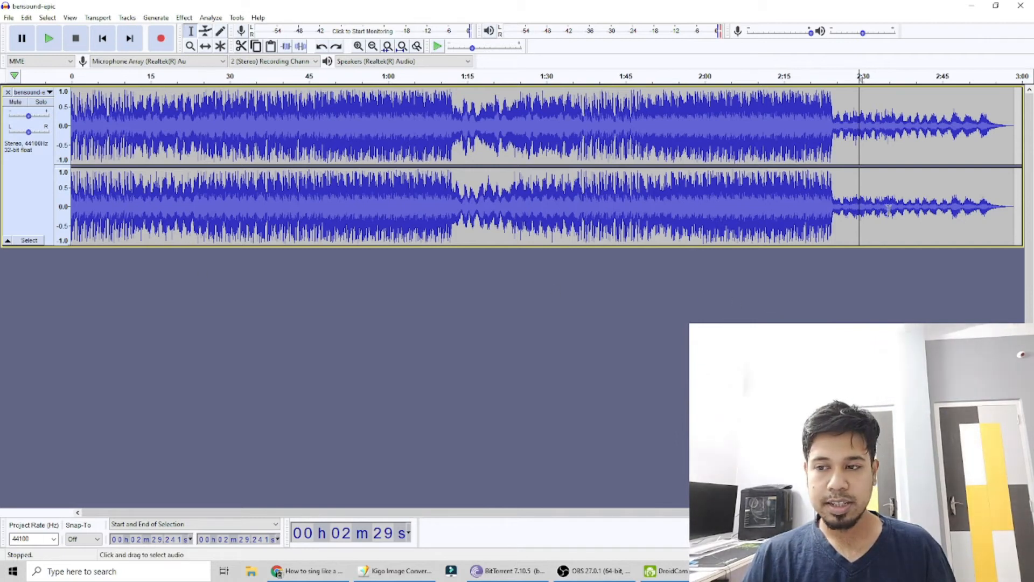
Mute the bensound-epic track and record microphone audio on a new track from about 2:29
{"action": "left_click", "coordinate": [15, 102]}
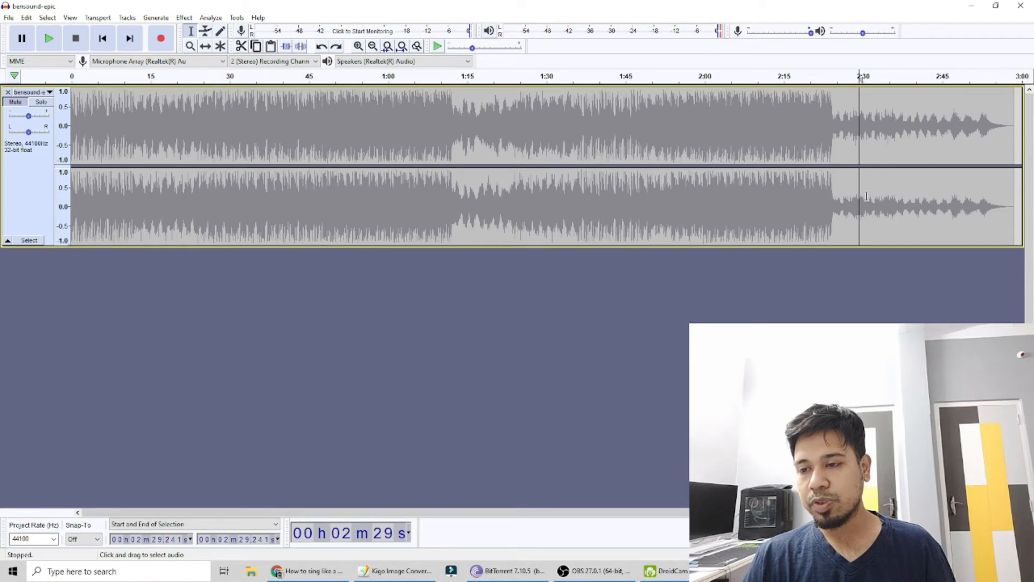
{"action": "left_click", "coordinate": [160, 40]}
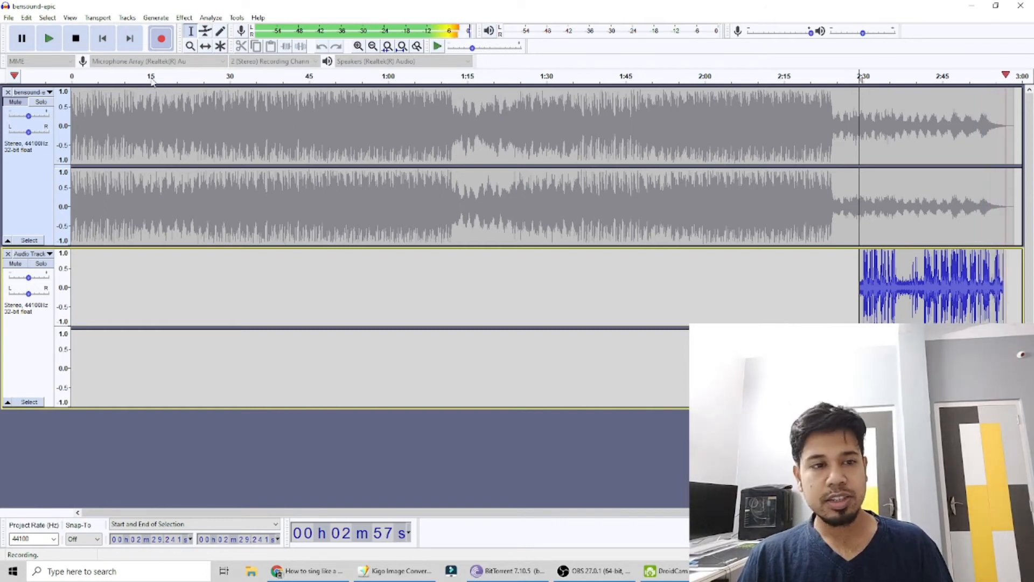
{"action": "key", "text": "space"}
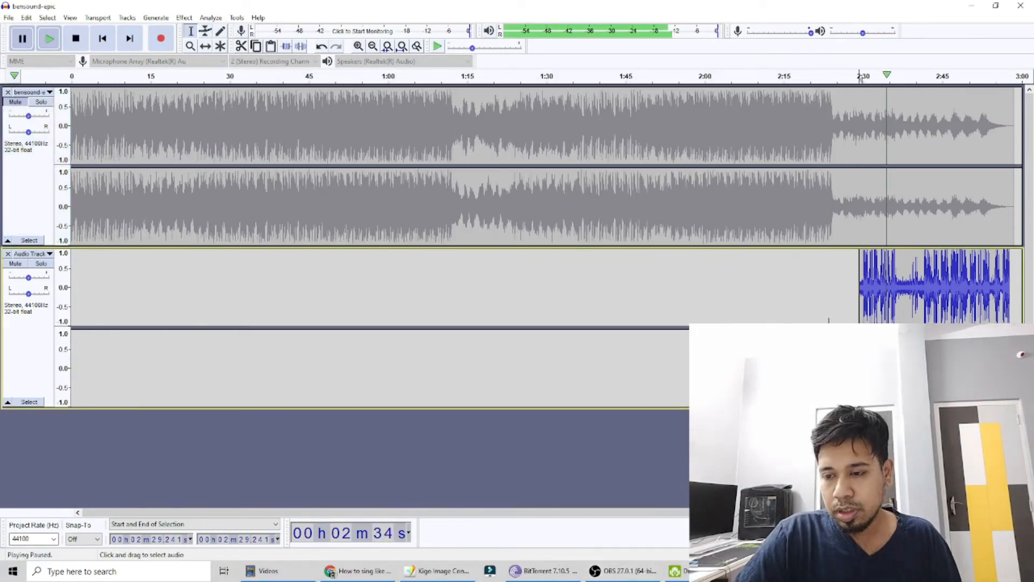
Place the cursor at about 2:28.2 and play back the recording with the music muted
{"action": "left_click", "coordinate": [859, 300]}
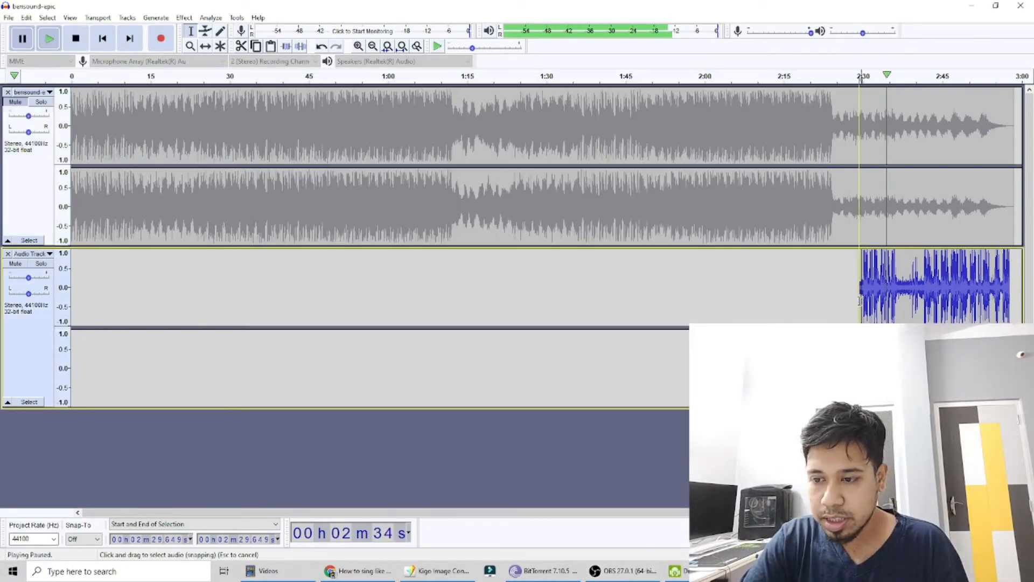
{"action": "left_click", "coordinate": [863, 305]}
{"action": "left_click_drag", "start_coordinate": [853, 305], "coordinate": [840, 303]}
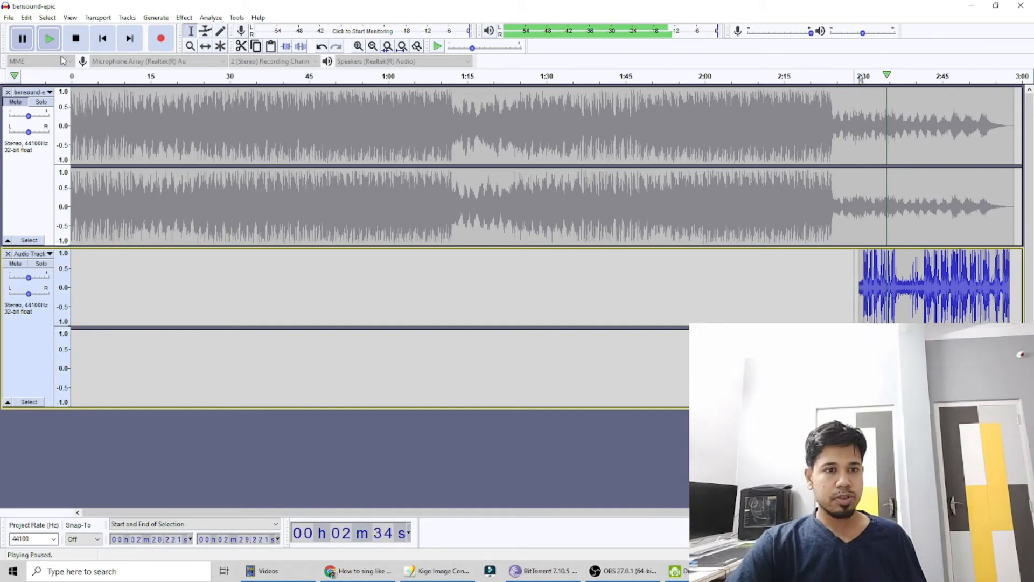
{"action": "left_click", "coordinate": [49, 40]}
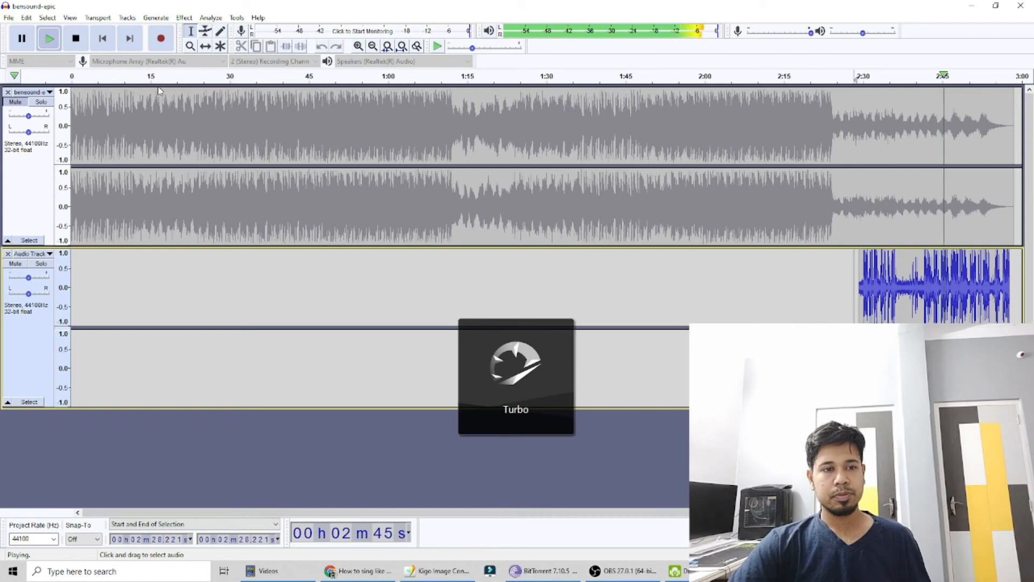
{"action": "key", "text": "space"}
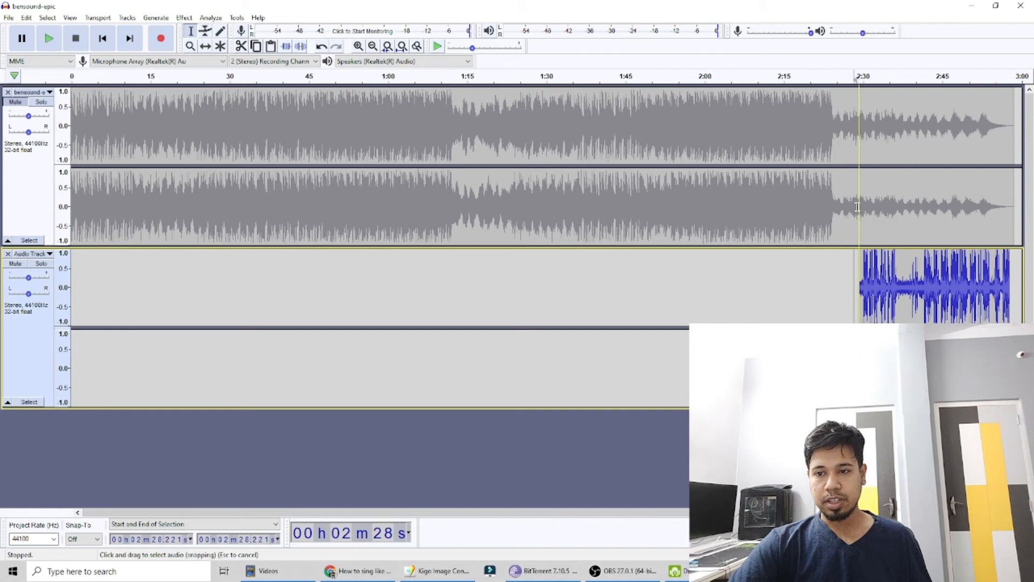
Unmute the bensound-epic music track
{"action": "left_click", "coordinate": [18, 104]}
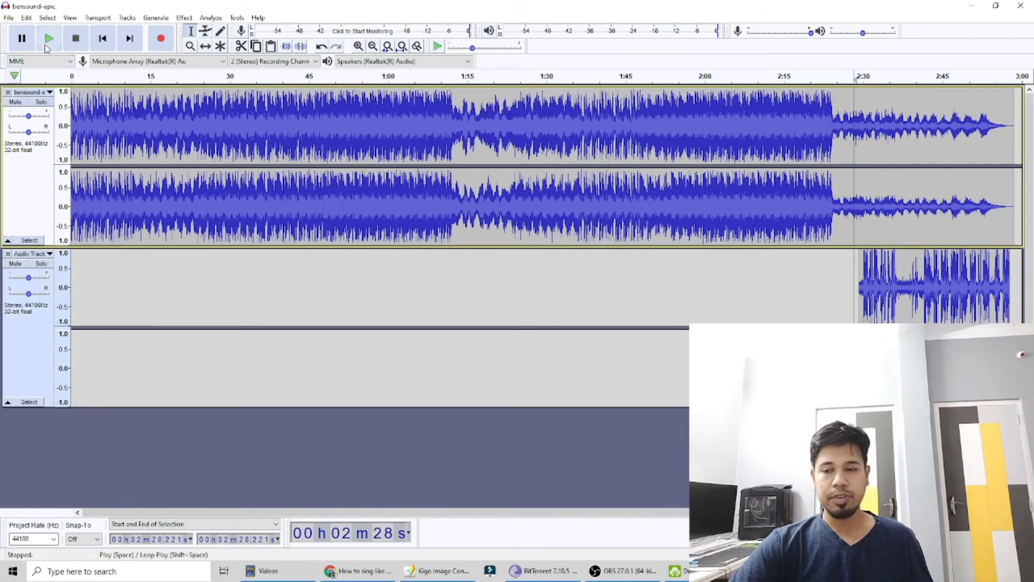
Play back the unmuted music together with the recorded vocals from about 2:28, and stop playback after the vocals
{"action": "left_click", "coordinate": [46, 46]}
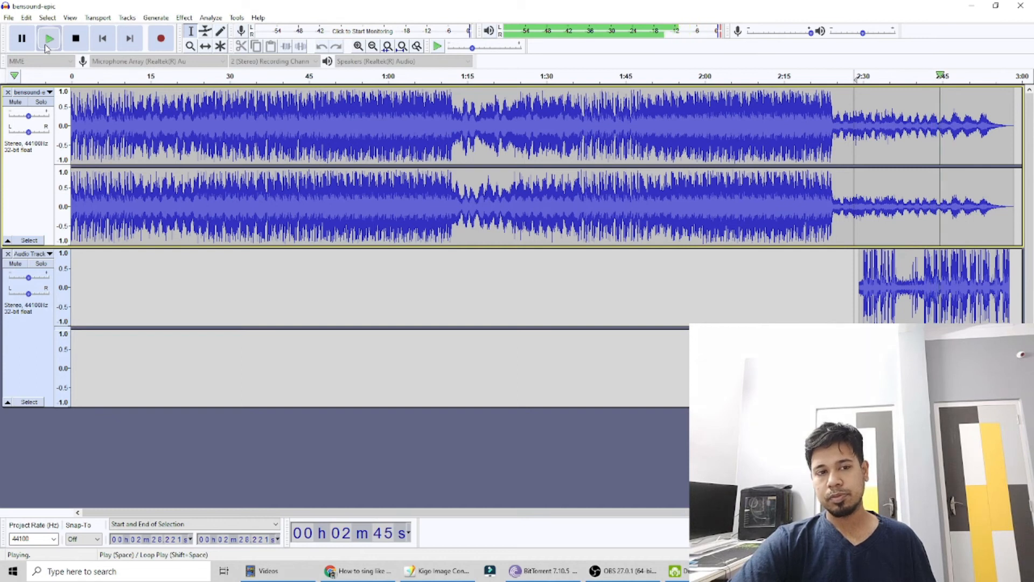
{"action": "left_click", "coordinate": [73, 45]}
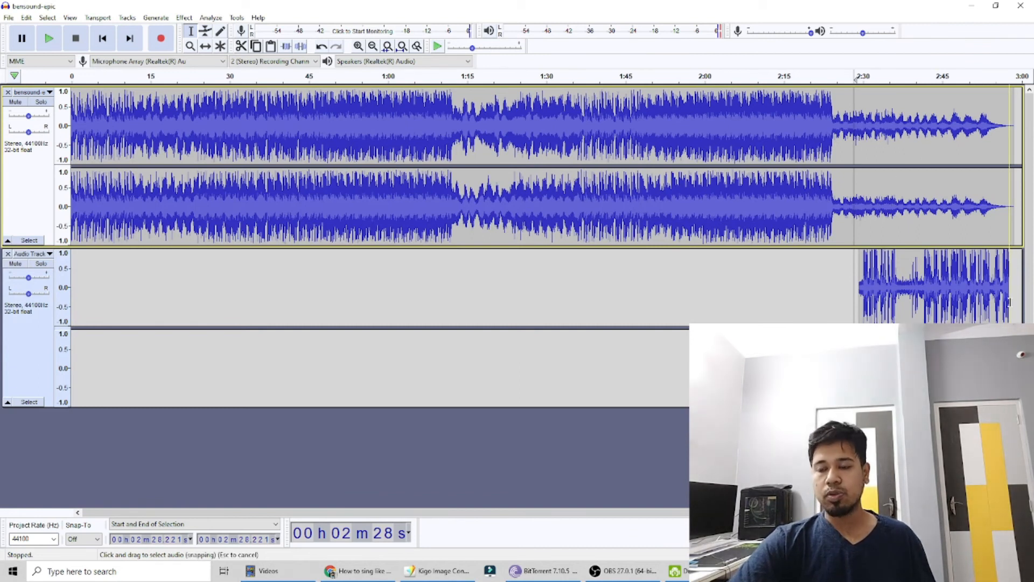
Select the ending of the bensound-epic track from about 2:30 to 2:57.7, alongside the recorded vocals
{"action": "left_click_drag", "start_coordinate": [860, 220], "coordinate": [966, 221]}
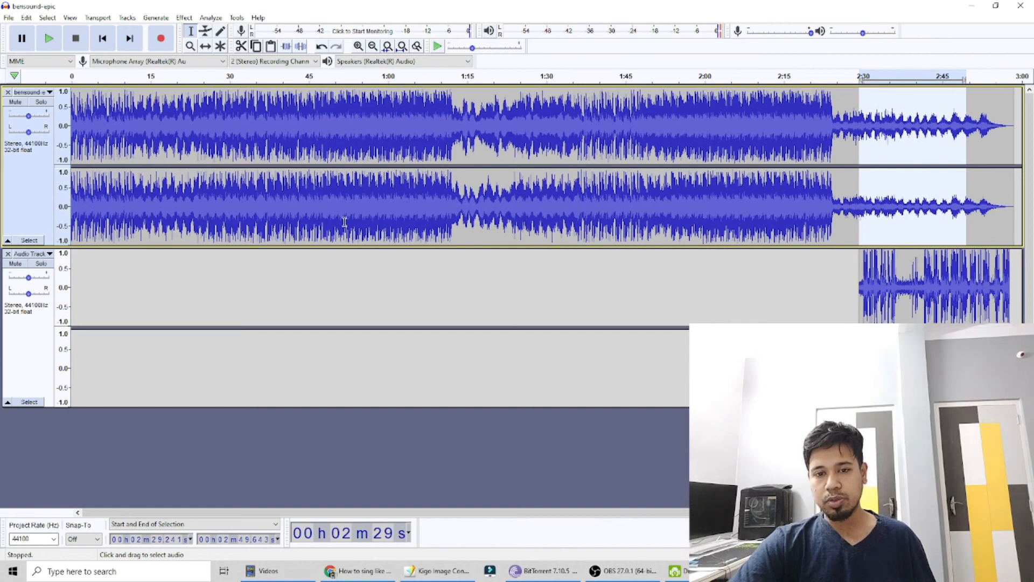
{"action": "left_click_drag", "start_coordinate": [860, 99], "coordinate": [932, 103]}
{"action": "left_click", "coordinate": [907, 103]}
{"action": "left_click_drag", "start_coordinate": [863, 102], "coordinate": [1008, 109]}
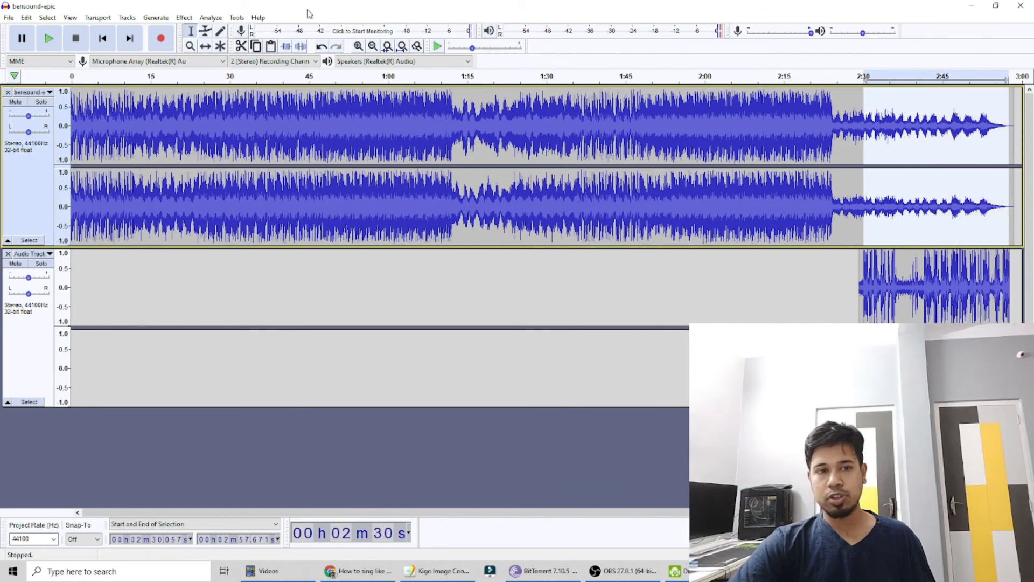
Examine the available audio export formats and options for the project without exporting anything
{"action": "left_click", "coordinate": [7, 18]}
{"action": "mouse_move", "coordinate": [47, 20]}
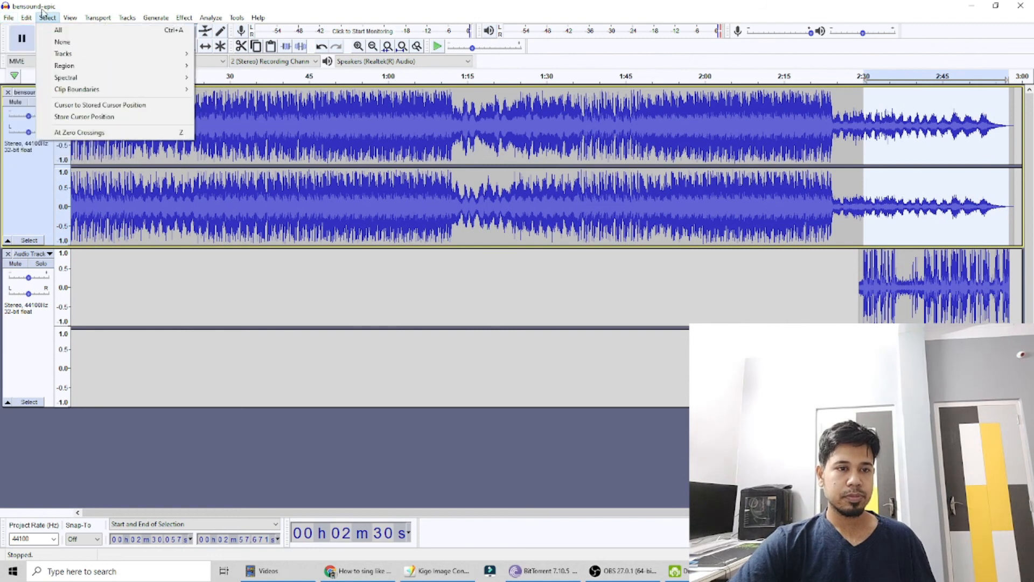
{"action": "mouse_move", "coordinate": [15, 16]}
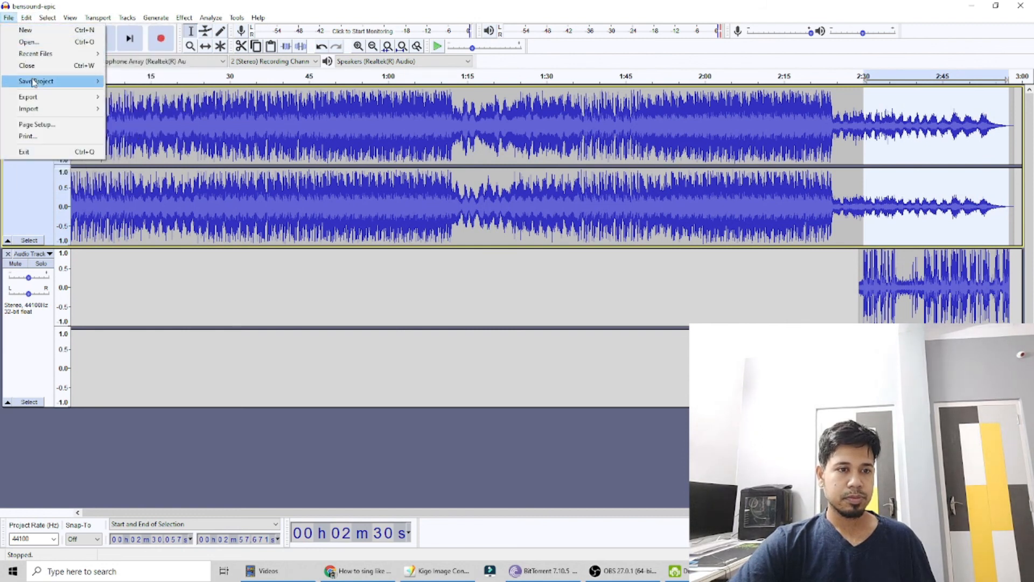
{"action": "mouse_move", "coordinate": [37, 100]}
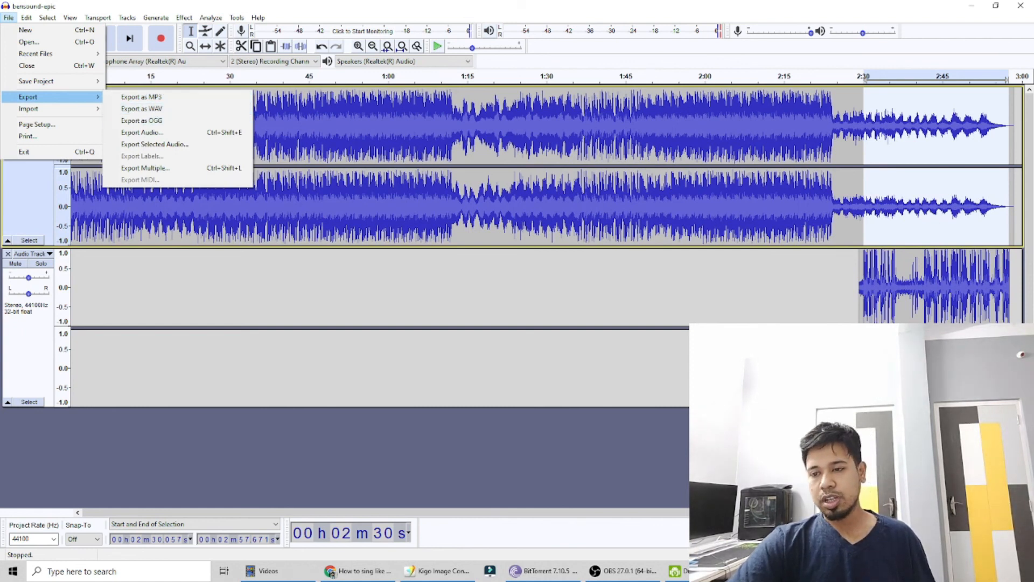
{"action": "left_click", "coordinate": [838, 314]}
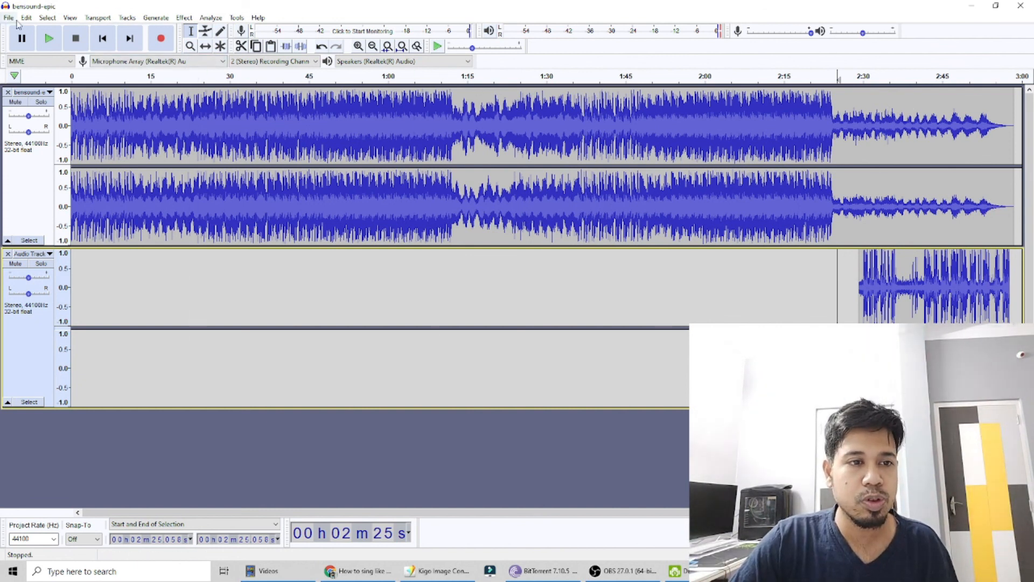
Examine the editing commands and the import options for bringing audio into the project, without importing anything
{"action": "left_click", "coordinate": [26, 18]}
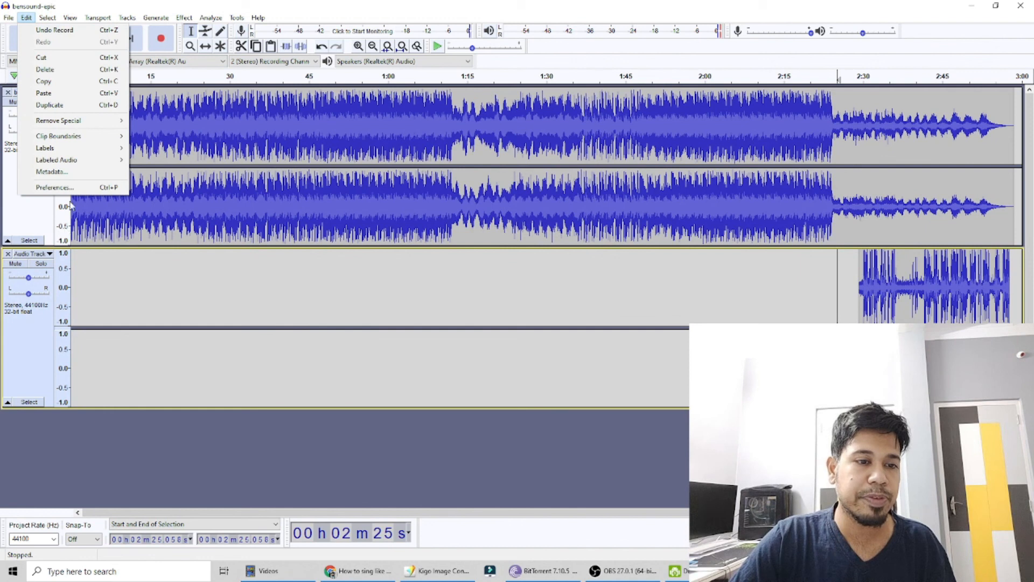
{"action": "left_click", "coordinate": [654, 183]}
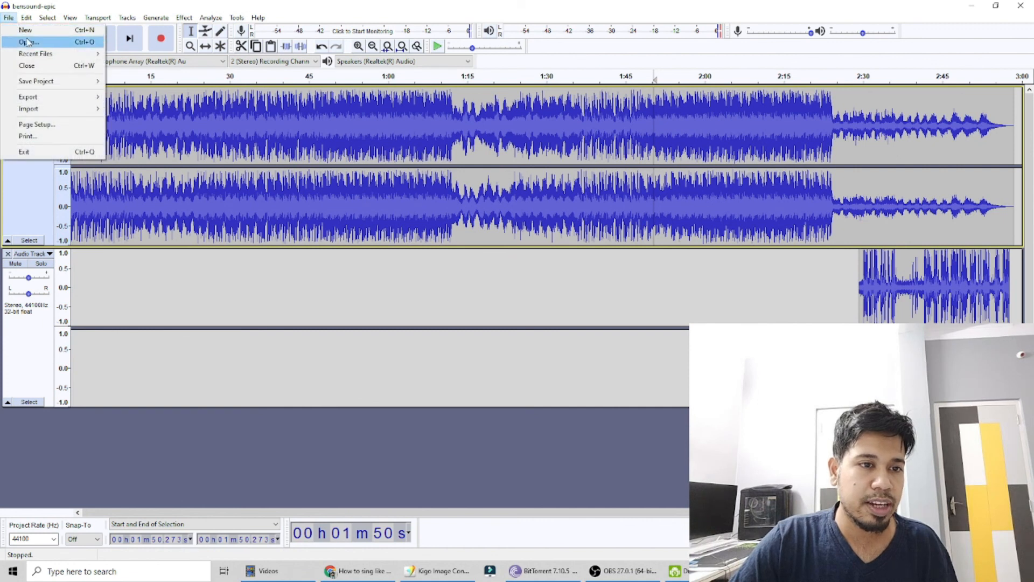
{"action": "mouse_move", "coordinate": [53, 115]}
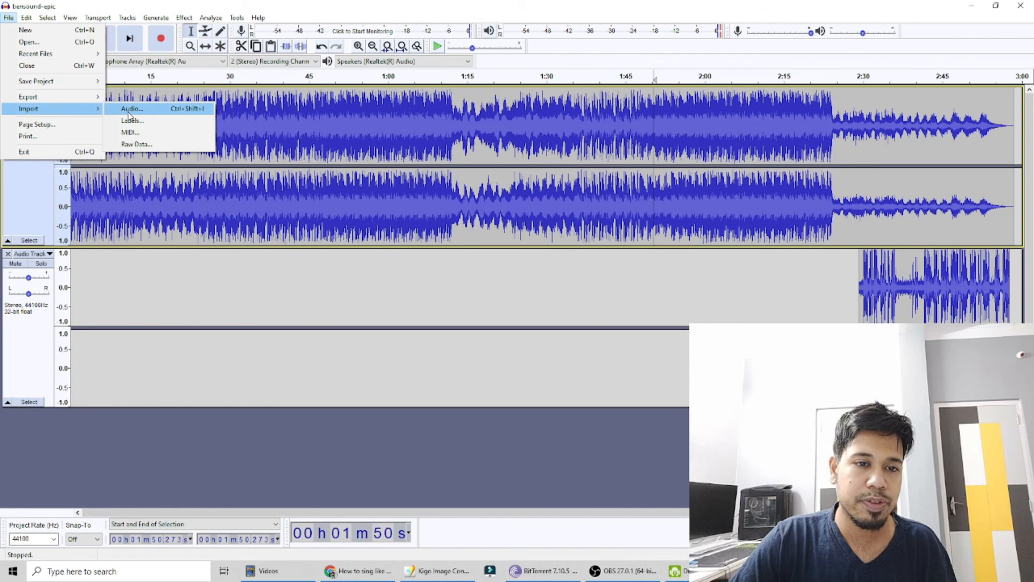
{"action": "left_click", "coordinate": [595, 194]}
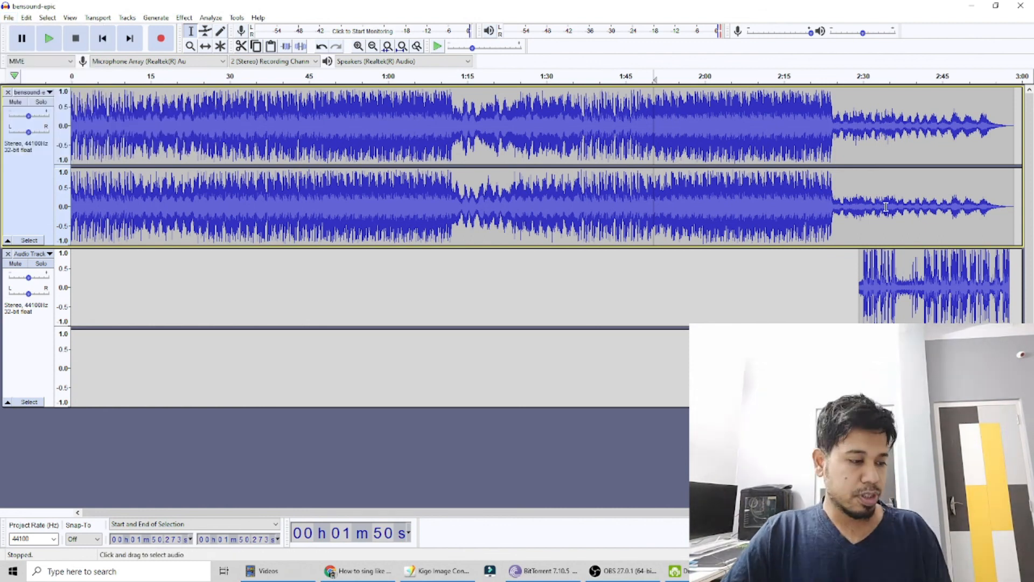